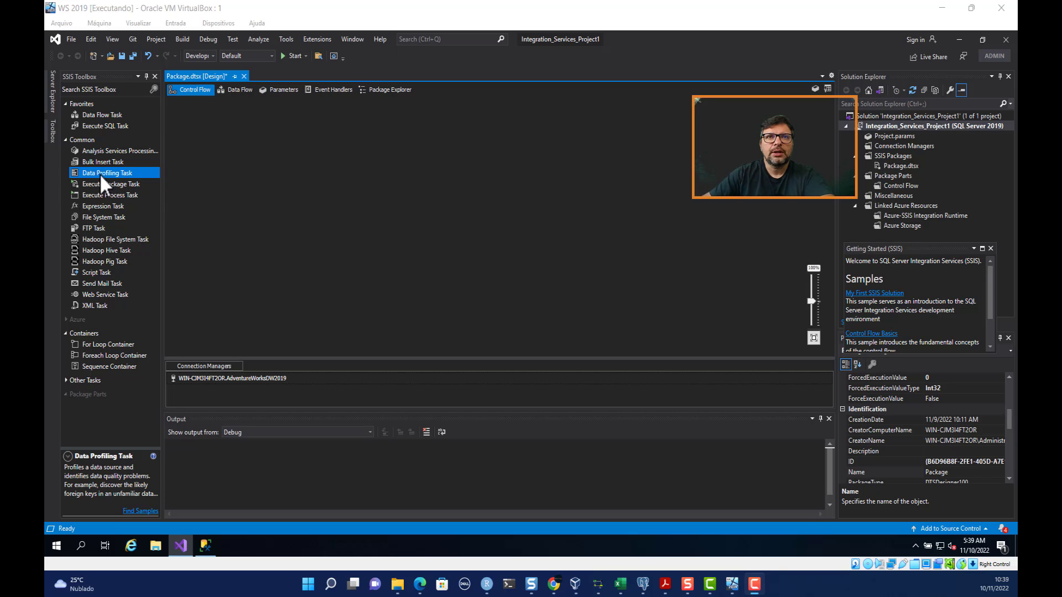
# Add a Data Profiling Task to the package's control flow and open its editor
pyautogui.moveTo(91, 174); pyautogui.dragTo(313, 184)
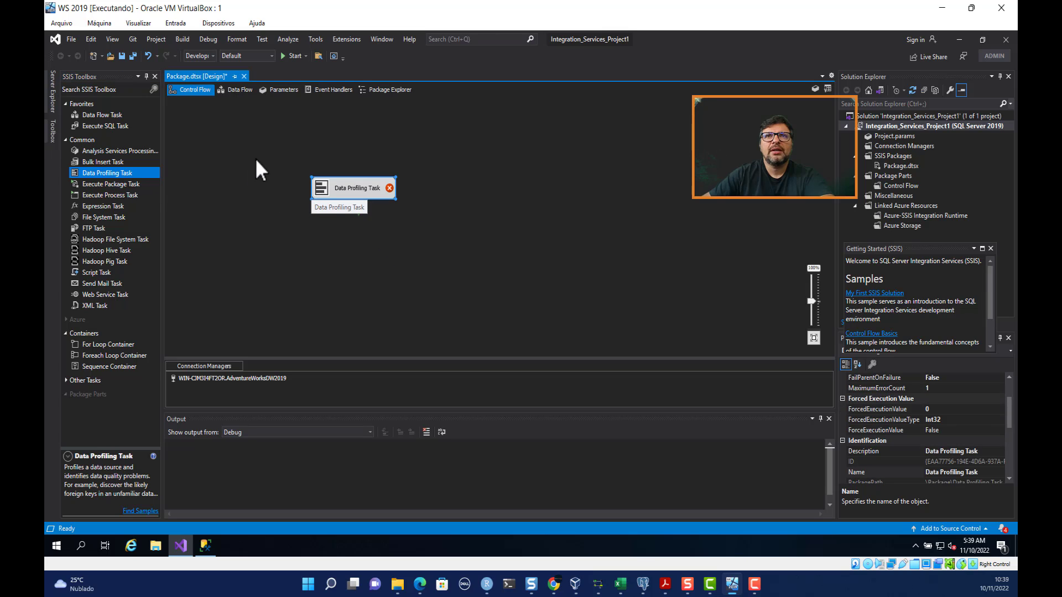
pyautogui.click(336, 188)
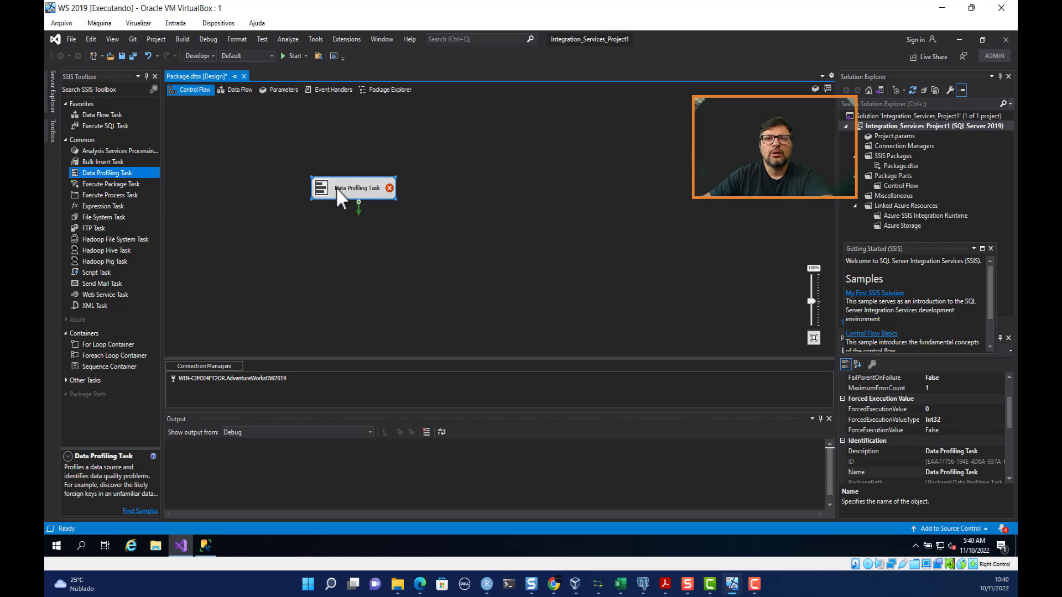
pyautogui.doubleClick(336, 188)
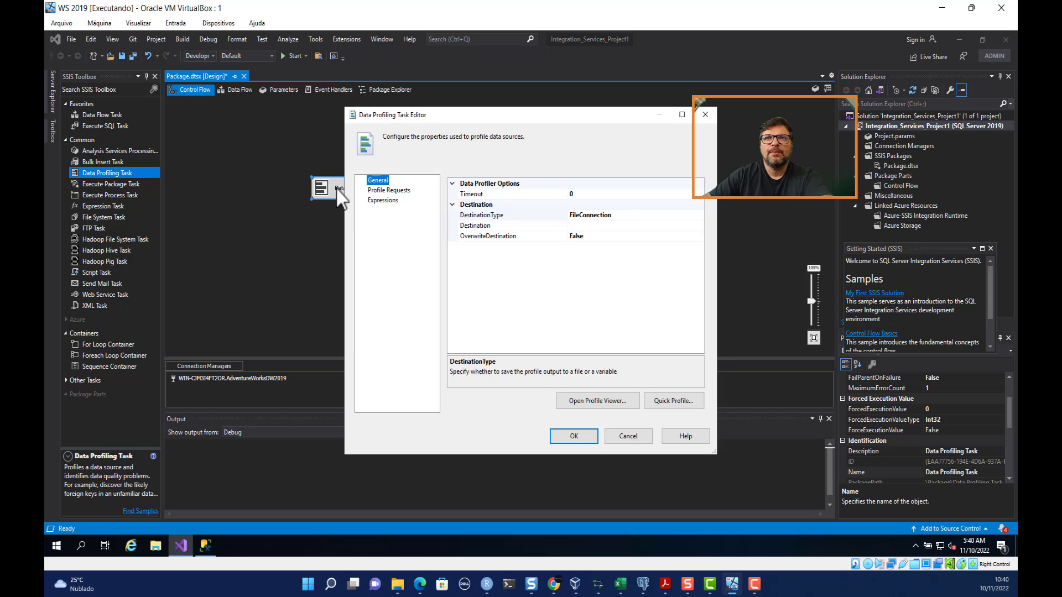
# Add a Column Length Distribution Profile Request and a Column Null Ratio Profile Request to the task's profile requests
pyautogui.click(389, 191)
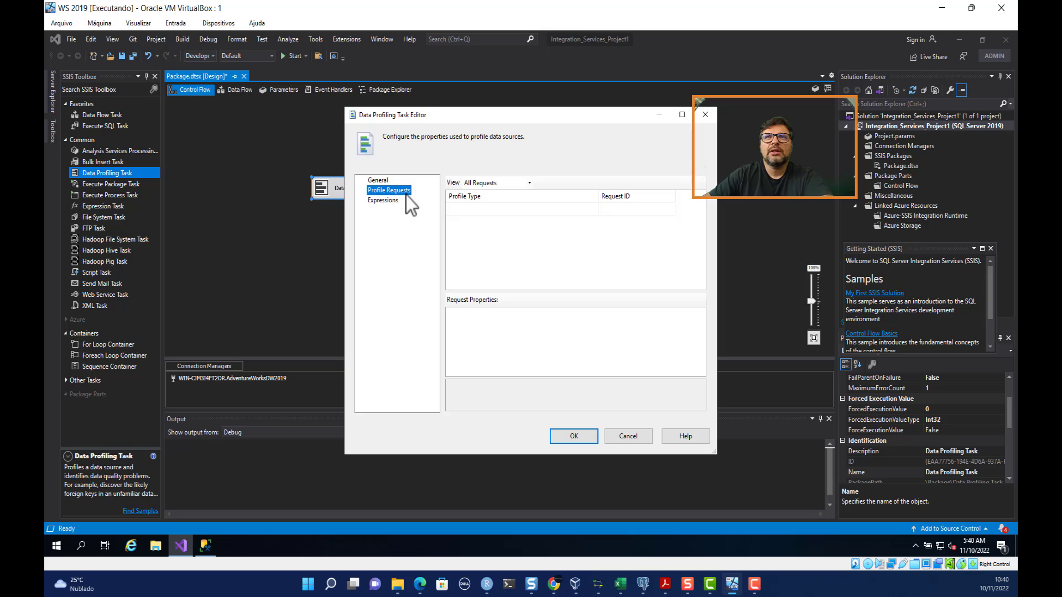
pyautogui.click(593, 210)
pyautogui.click(593, 210)
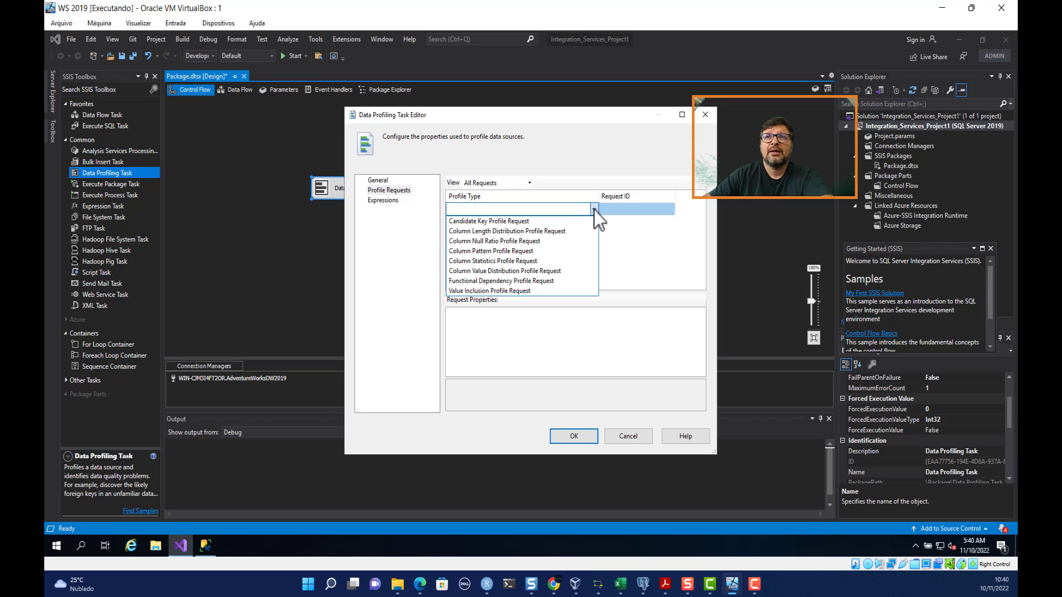
pyautogui.click(478, 233)
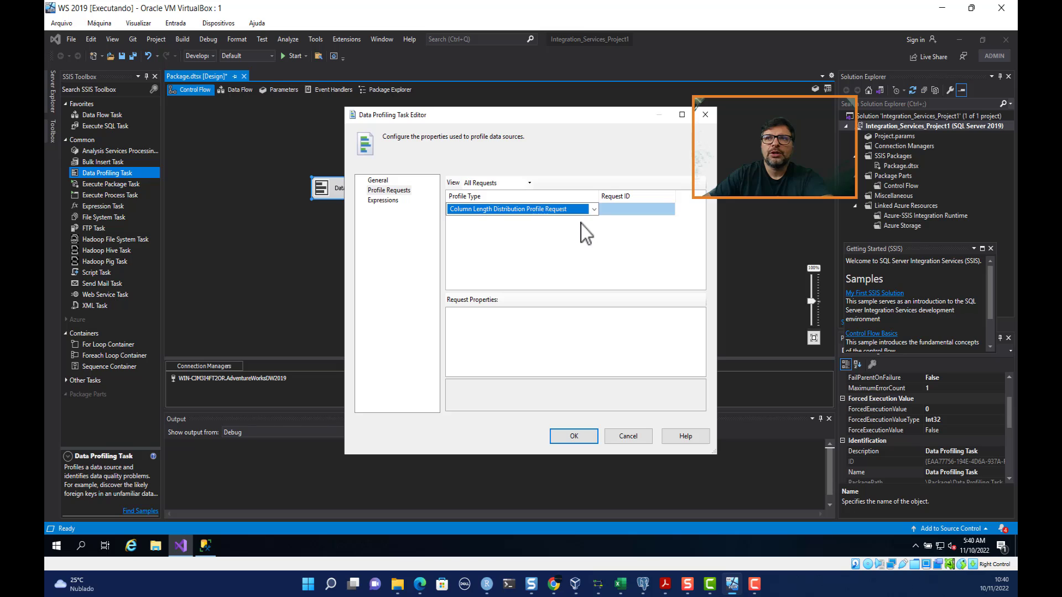
pyautogui.click(564, 218)
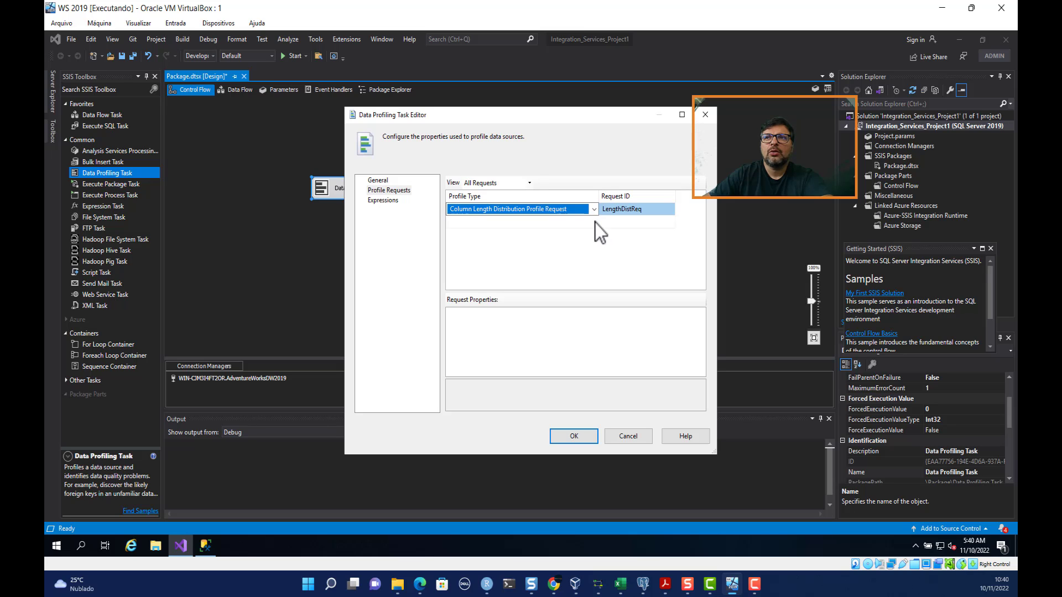
pyautogui.click(595, 221)
pyautogui.click(595, 221)
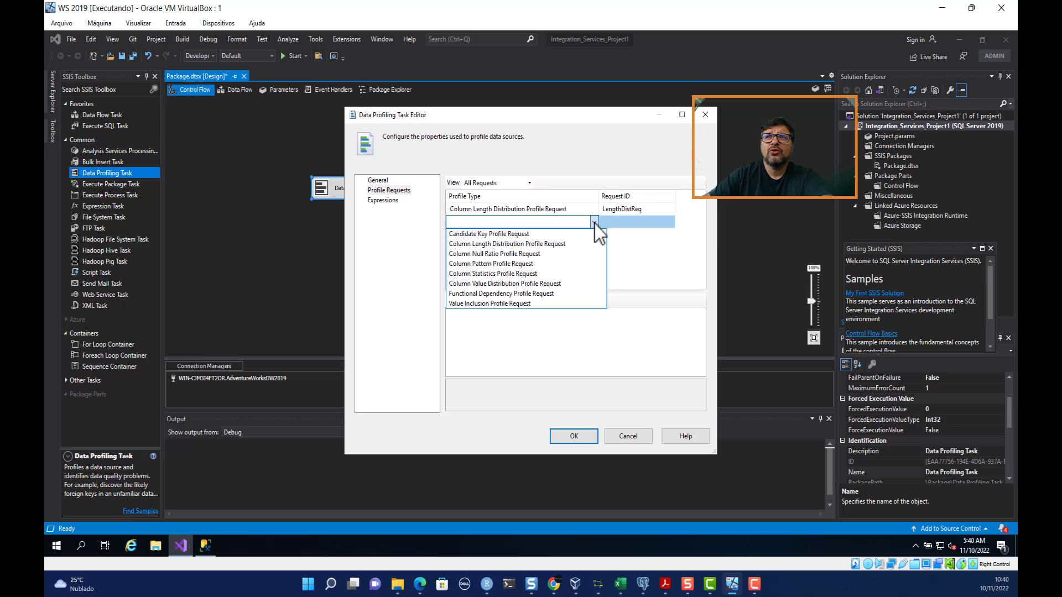
pyautogui.click(489, 254)
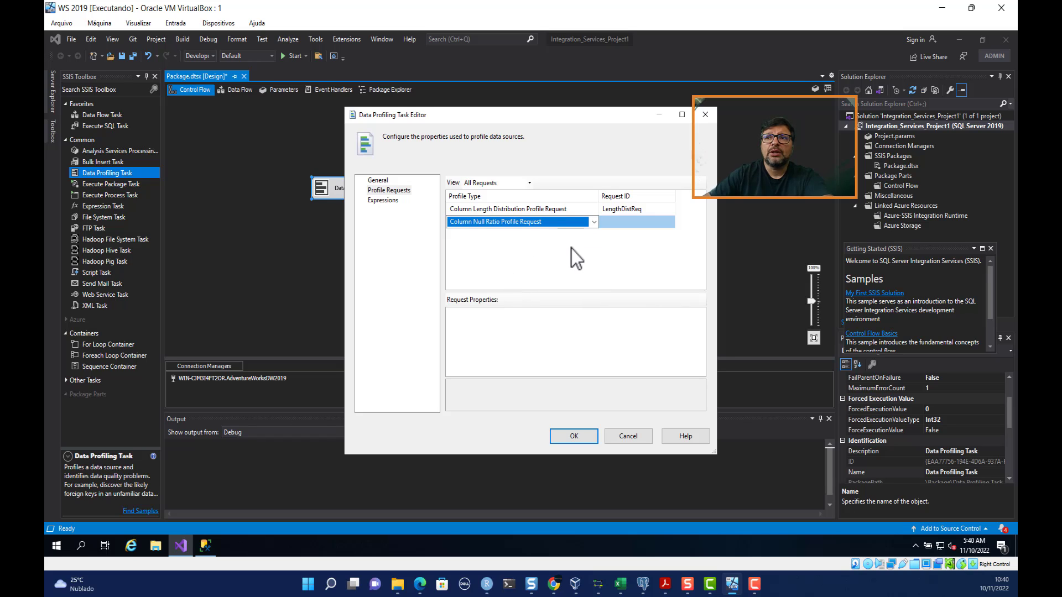
# Set the profiling output destination to a new file connection using the existing DataProfile text file in Documents
pyautogui.click(379, 182)
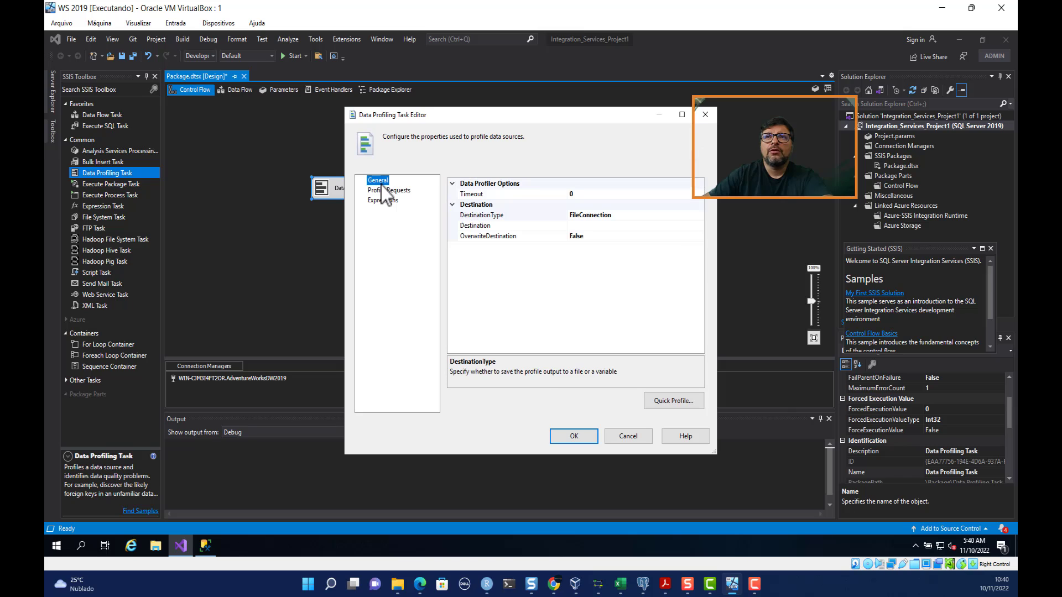
pyautogui.click(615, 227)
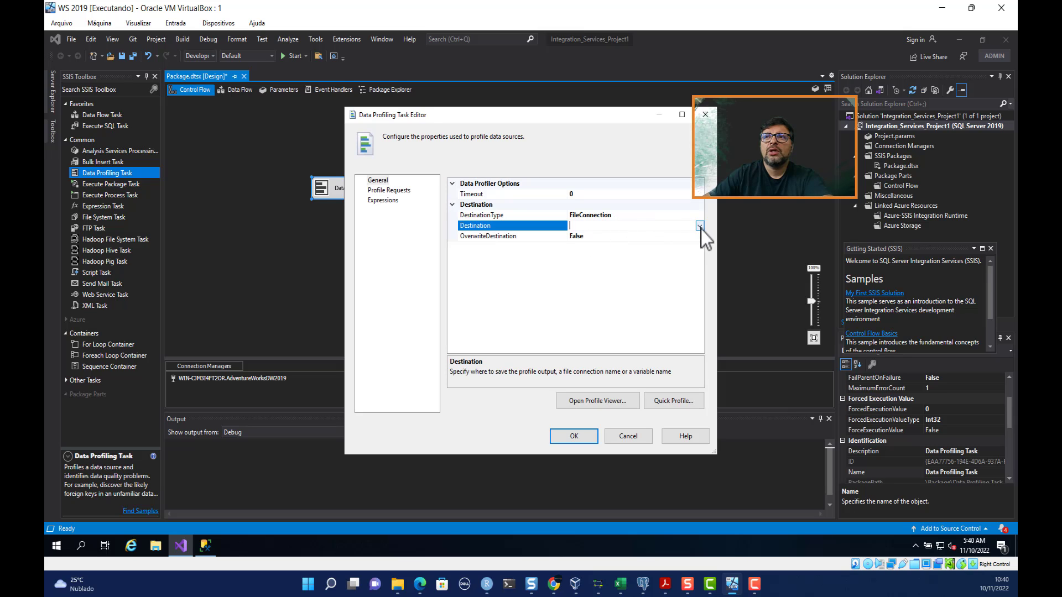
pyautogui.click(700, 226)
pyautogui.click(609, 238)
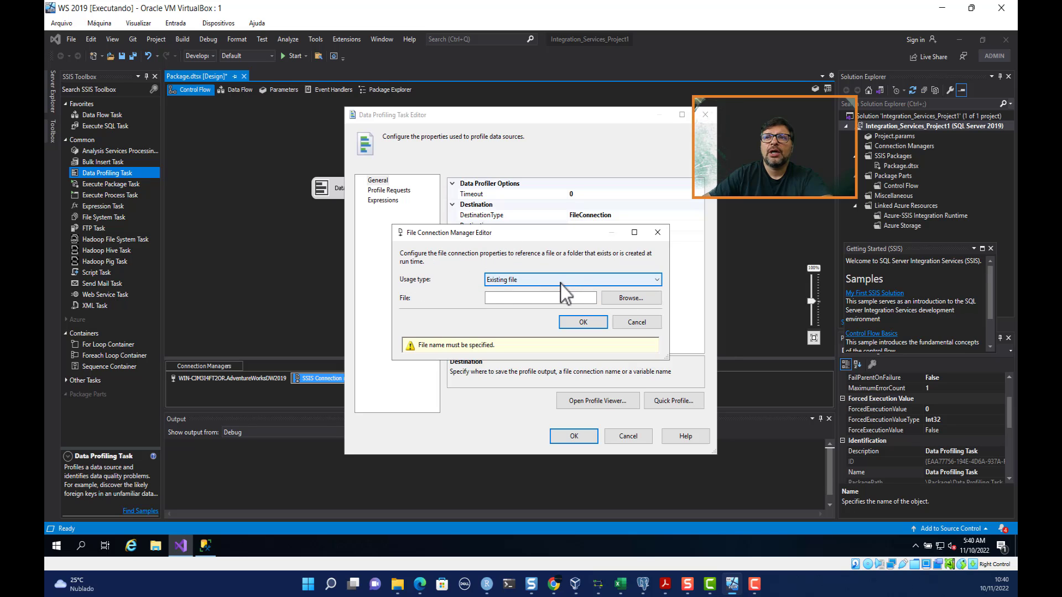
pyautogui.click(641, 301)
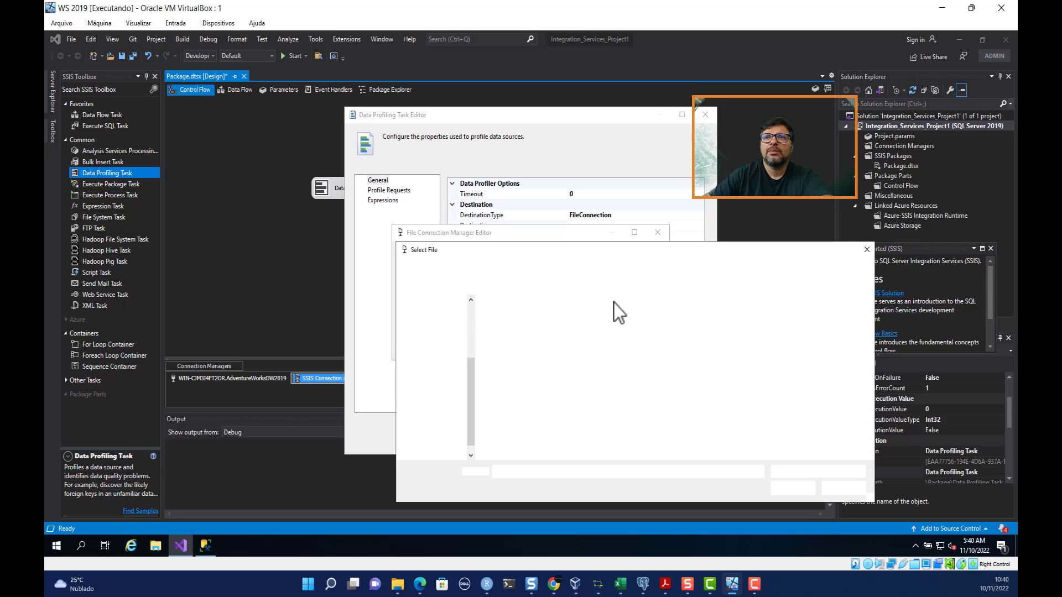
pyautogui.click(521, 391)
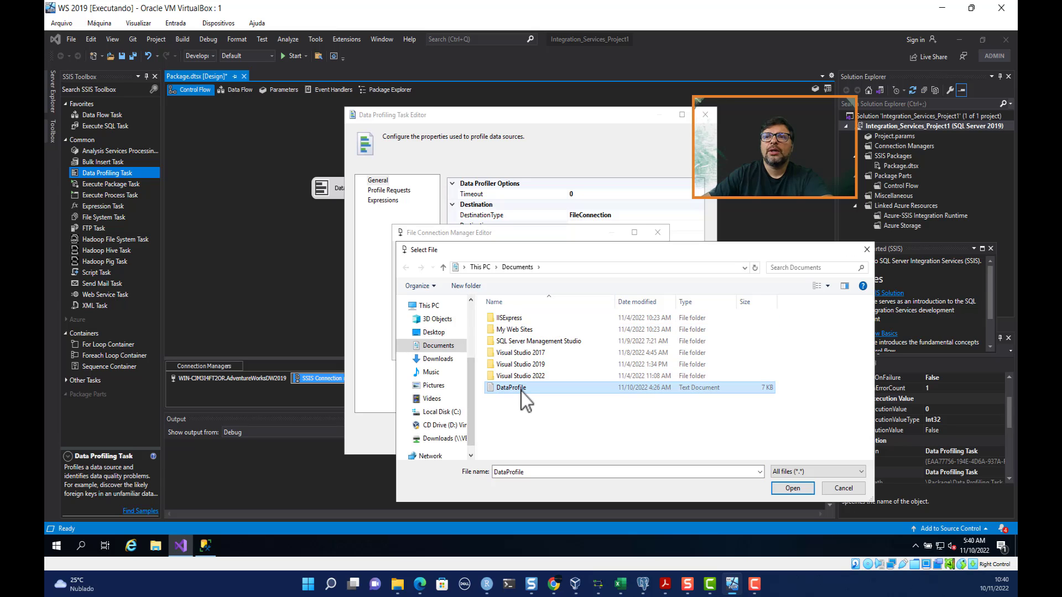
pyautogui.click(785, 490)
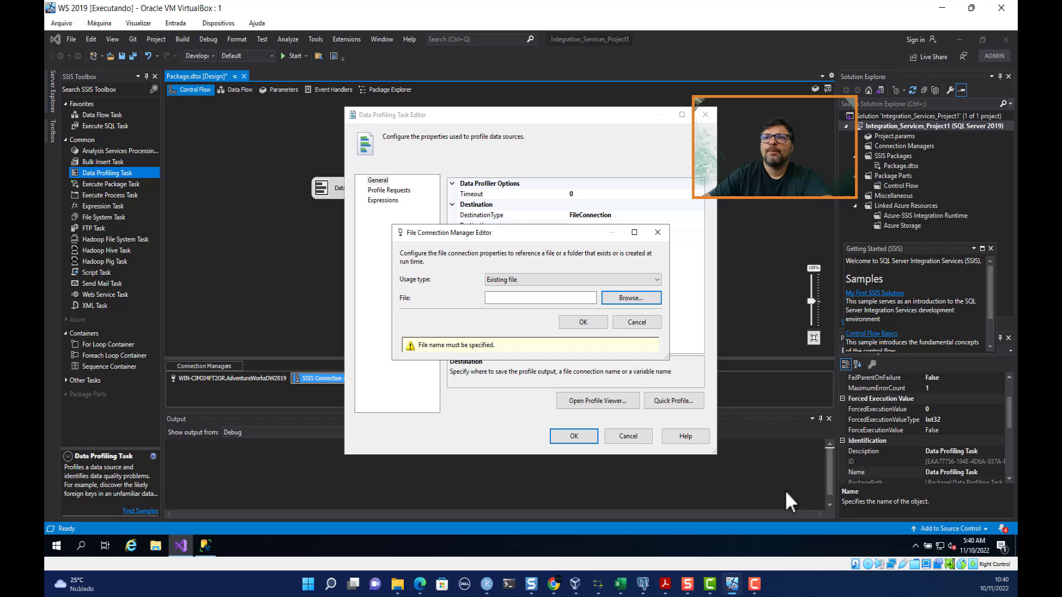
pyautogui.click(583, 323)
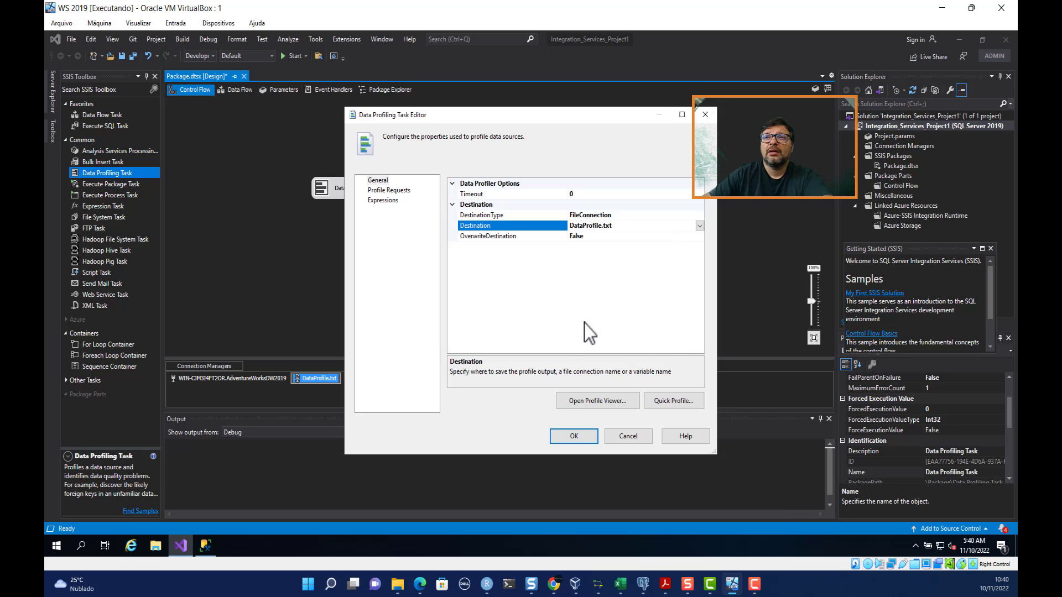
# Set OverwriteDestination to True and move the task editor aside to uncover the Data Profiling Task
pyautogui.click(644, 236)
pyautogui.click(700, 237)
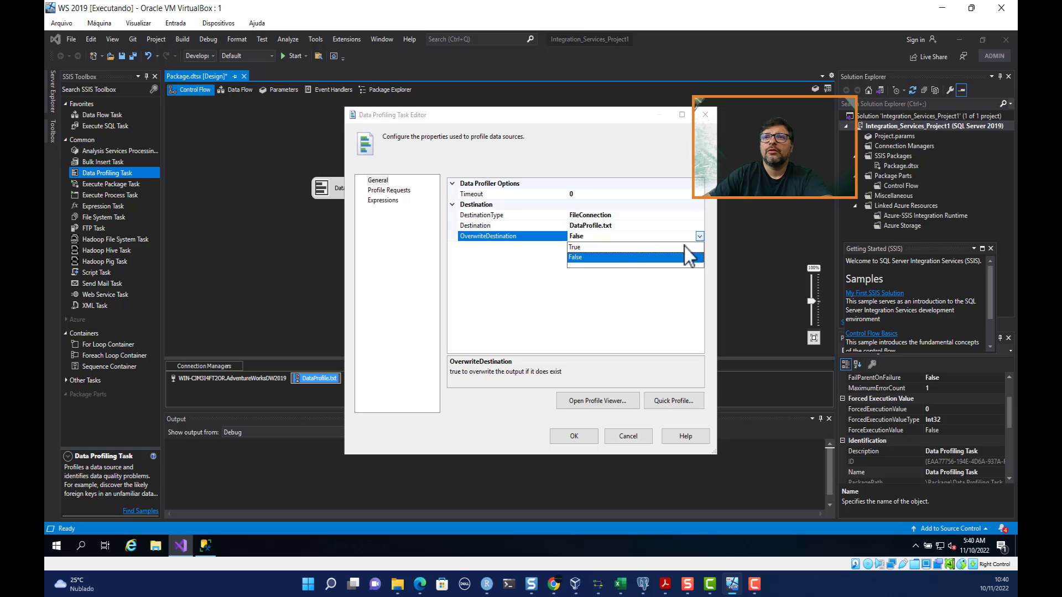
pyautogui.click(586, 248)
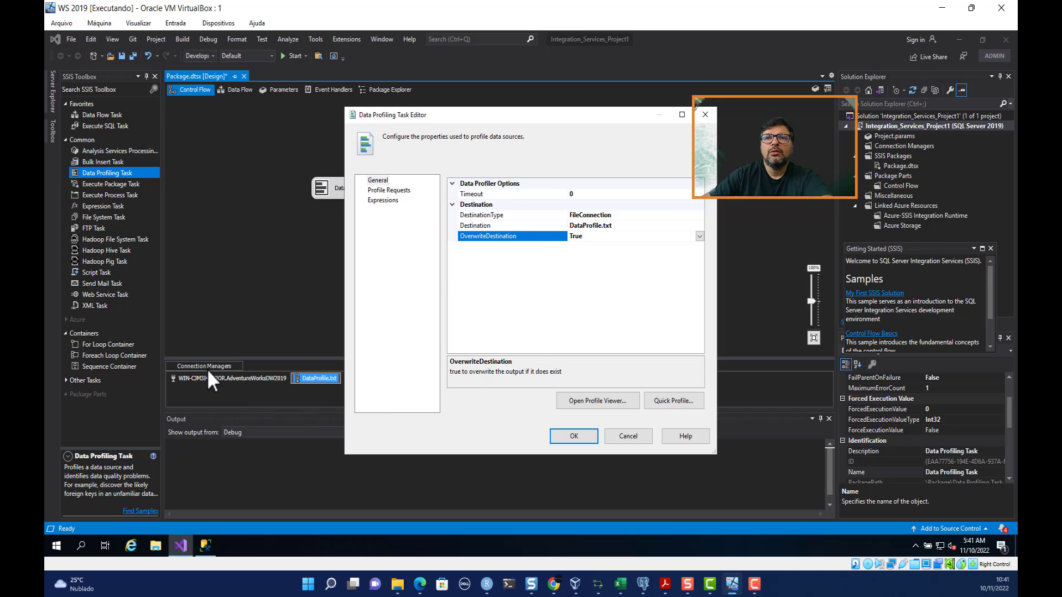
pyautogui.moveTo(563, 123); pyautogui.dragTo(657, 122)
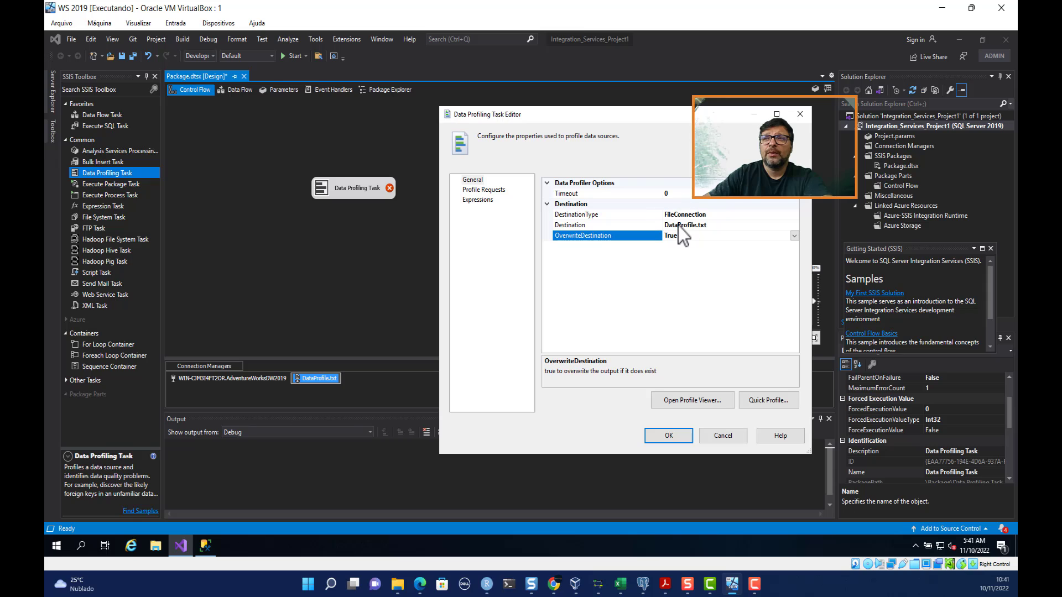
# Open the profile viewer and examine the AddressLine1 column length distribution of DimCustomer, sorted by length in ascending order
pyautogui.click(677, 402)
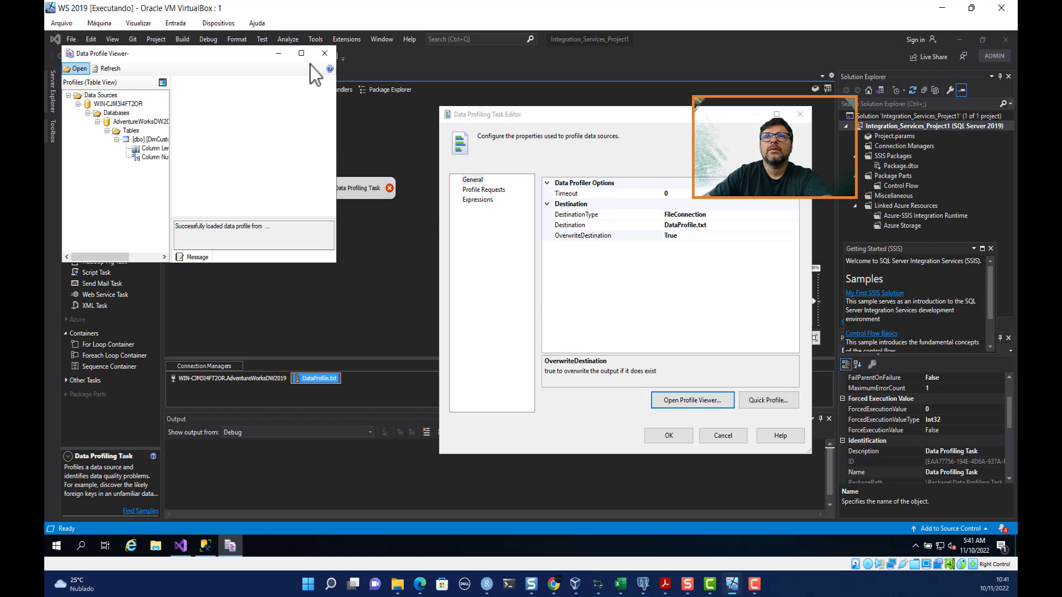
pyautogui.click(301, 54)
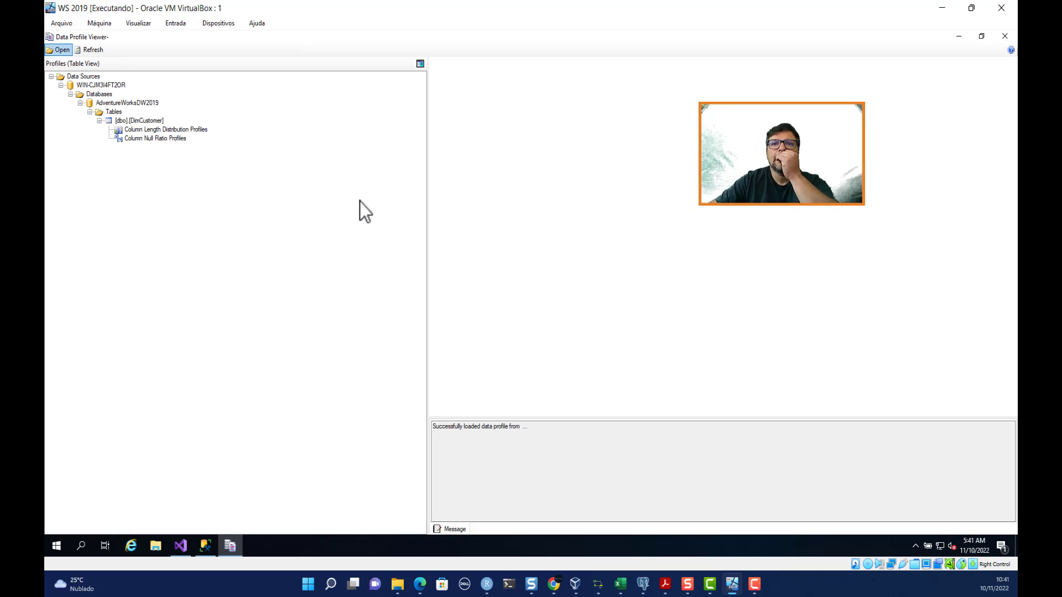
pyautogui.click(142, 130)
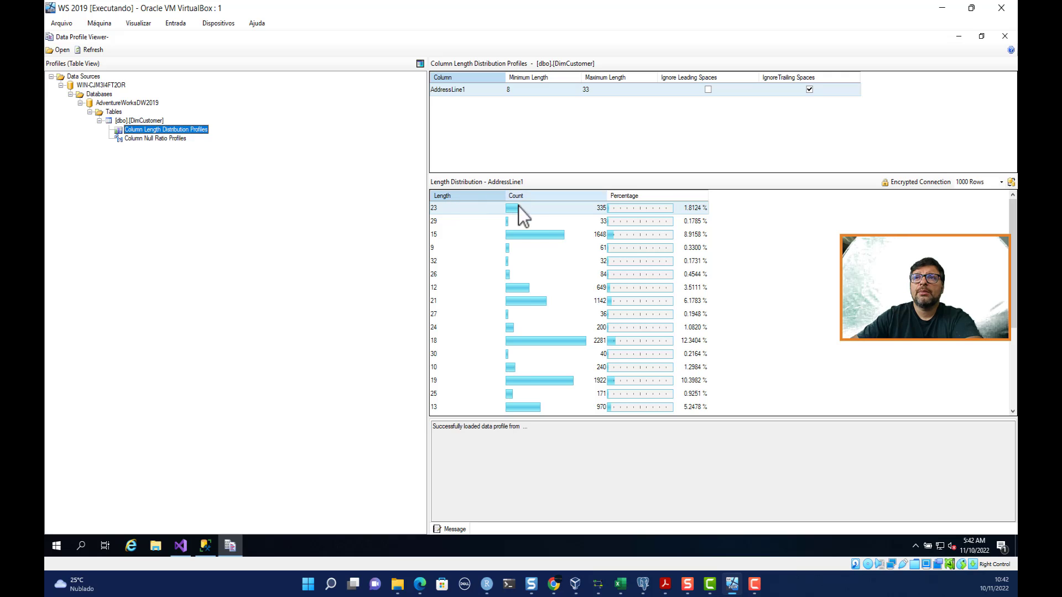
pyautogui.click(452, 199)
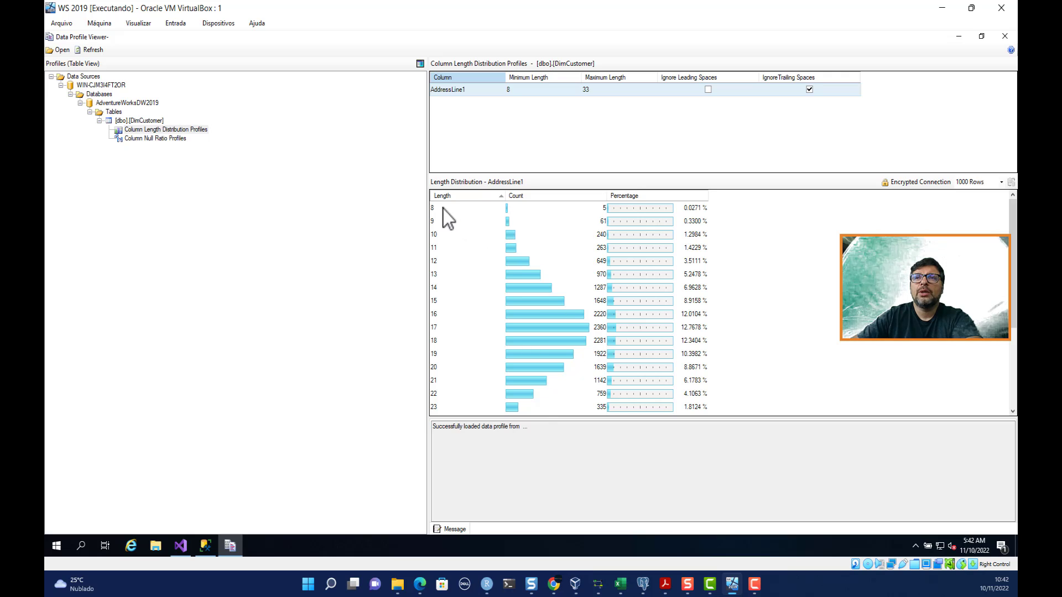
pyautogui.scroll(-4, 467, 323)
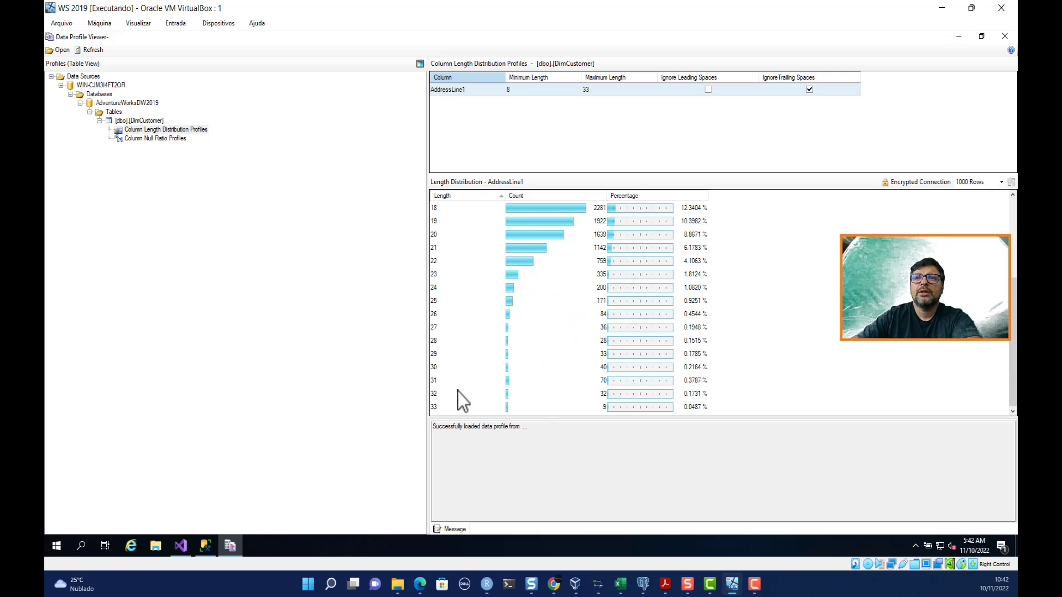
pyautogui.scroll(4, 450, 406)
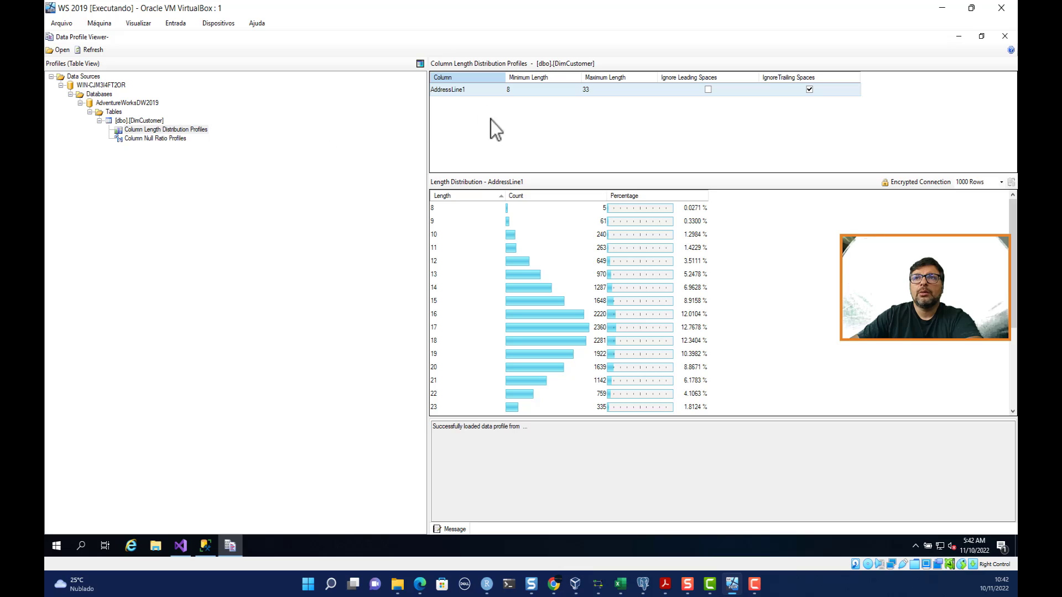
# Examine the Column Null Ratio Profiles of DimCustomer, and close the viewer and the task editor, accepting the task settings
pyautogui.click(154, 131)
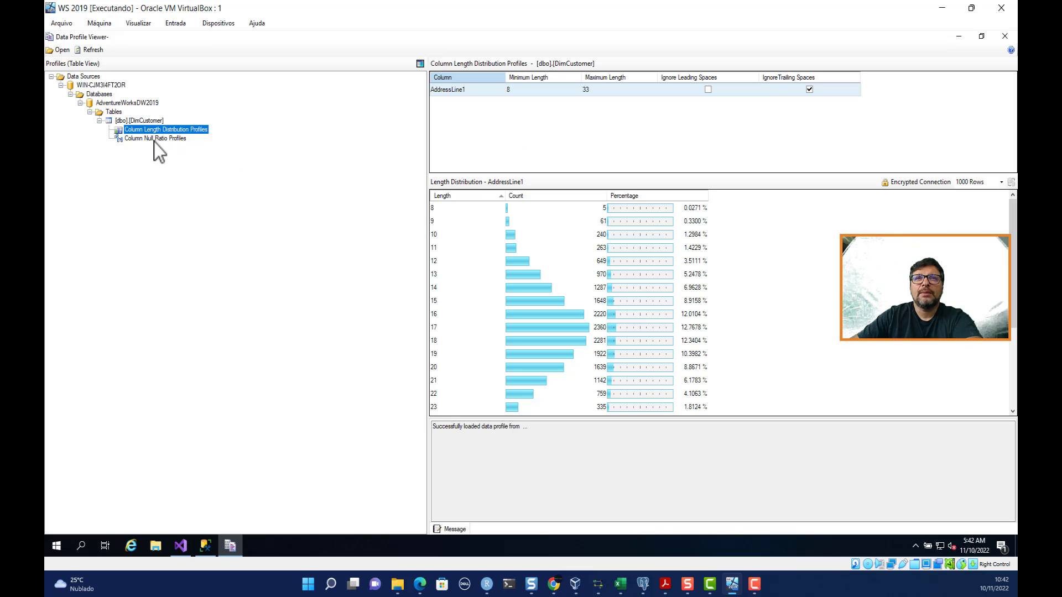
pyautogui.click(153, 139)
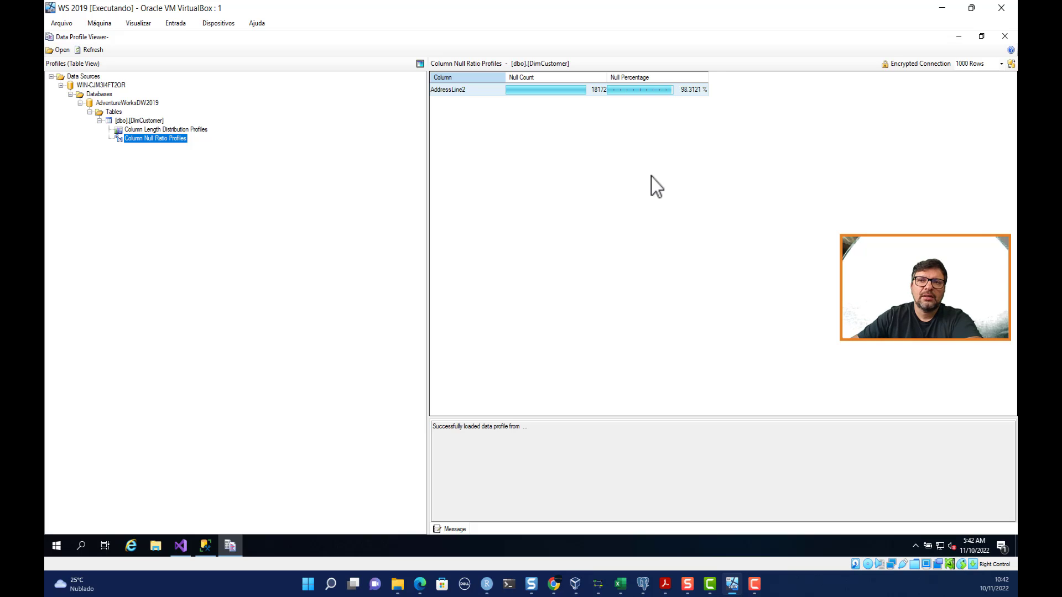
pyautogui.click(1004, 36)
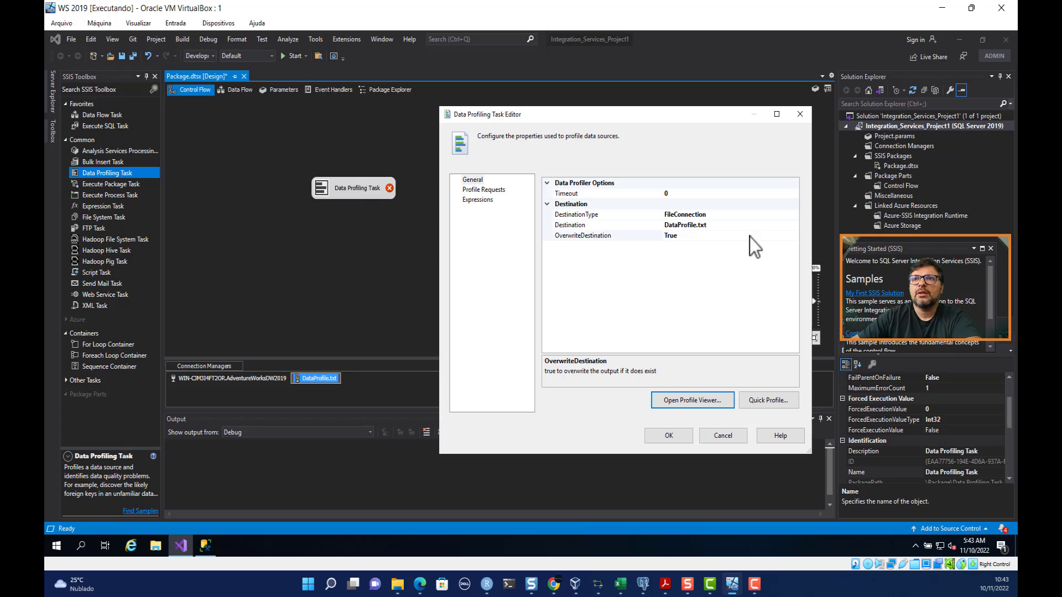
pyautogui.click(684, 438)
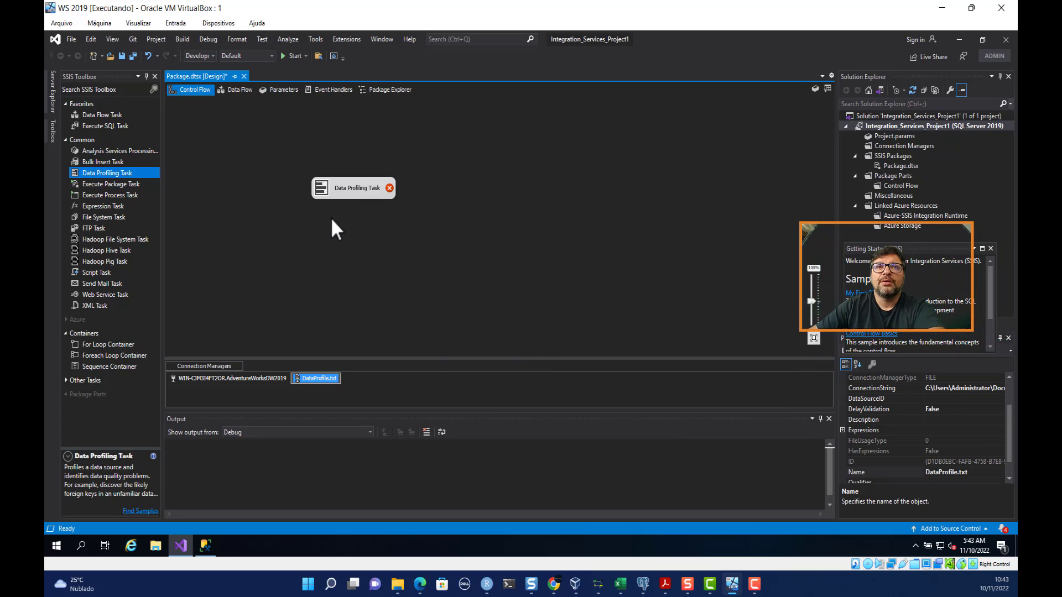